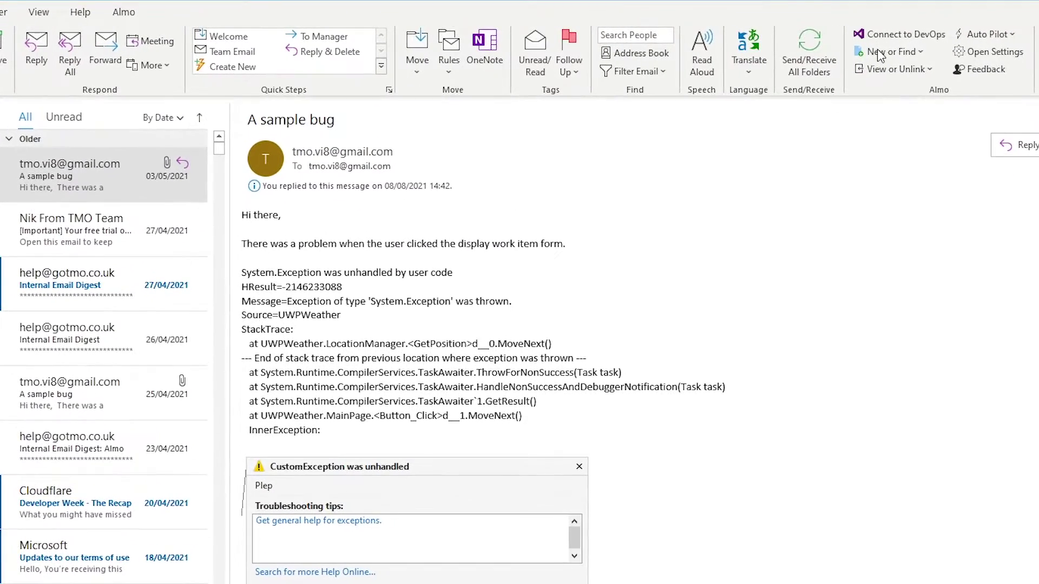
- Create and save a CustomBug work item from the sample bug email, with automatic linking of new email responses enabled
{"action": "left_click", "coordinate": [878, 49]}
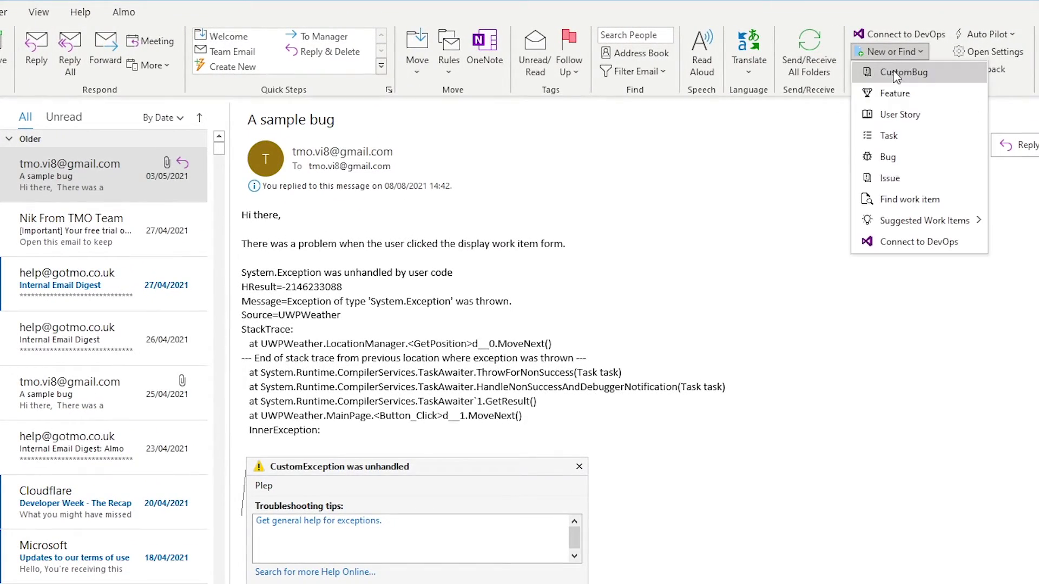
{"action": "left_click", "coordinate": [892, 70]}
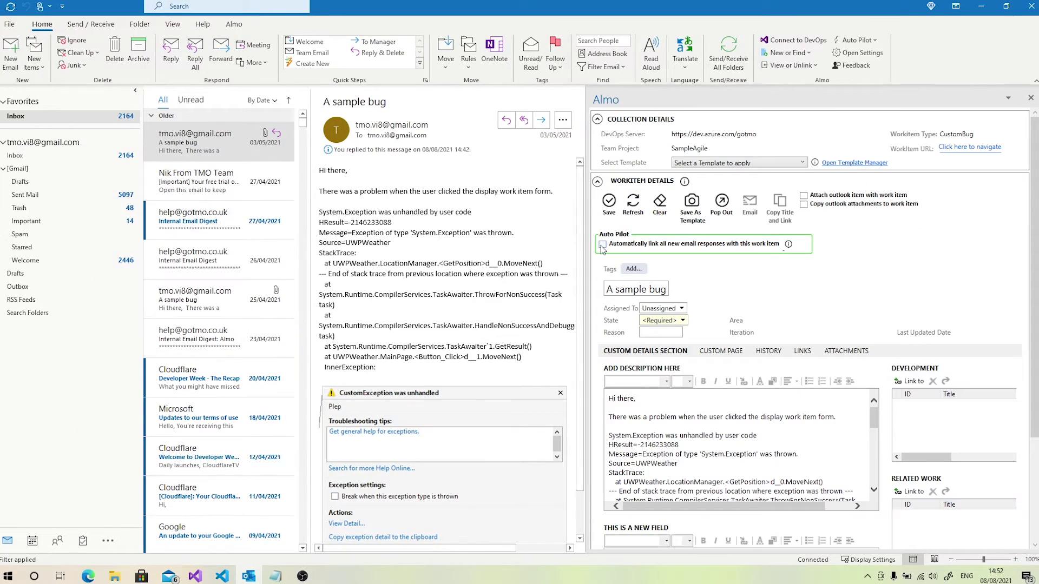
{"action": "left_click", "coordinate": [602, 246]}
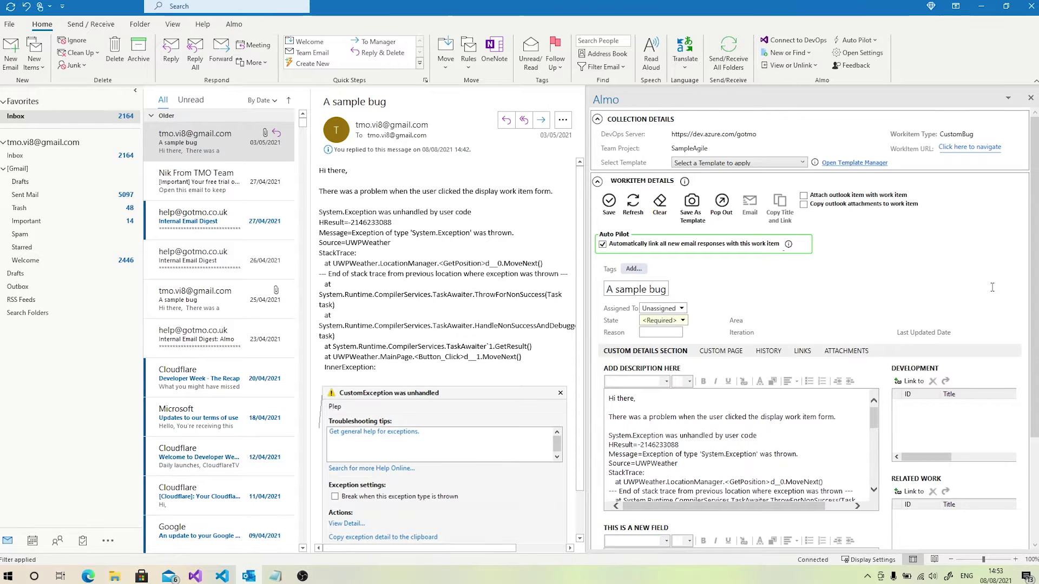
{"action": "left_click", "coordinate": [608, 212]}
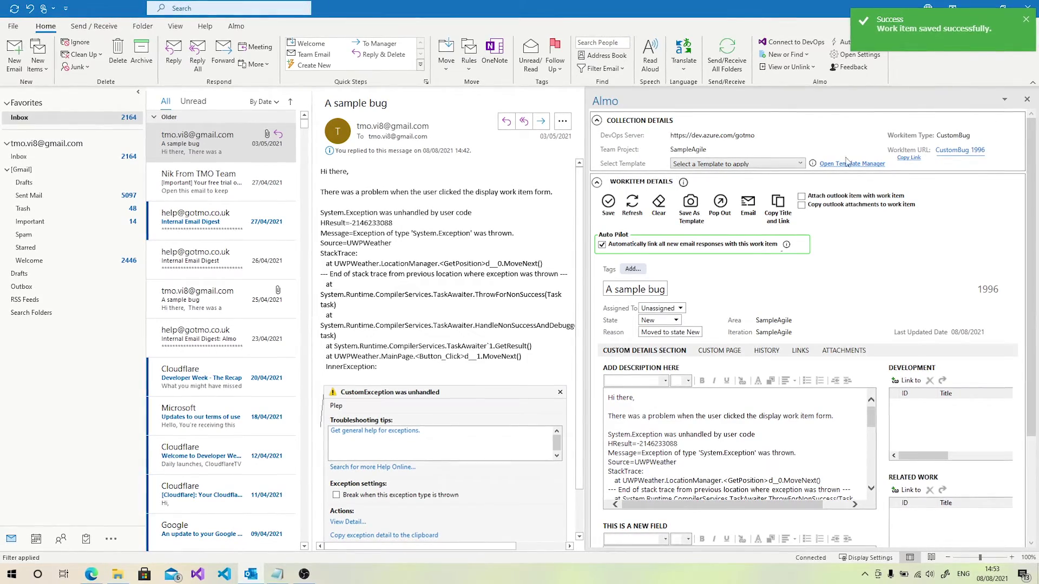
{"action": "left_click", "coordinate": [1027, 101]}
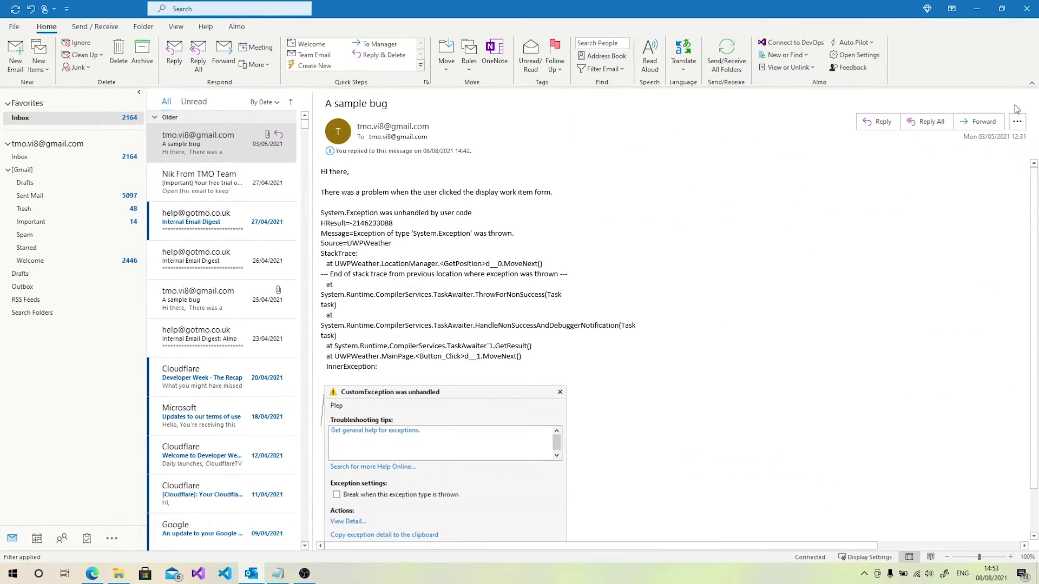
- Reply to the sample bug email with "This is a reply" and send it
{"action": "key", "text": "ctrl+r"}
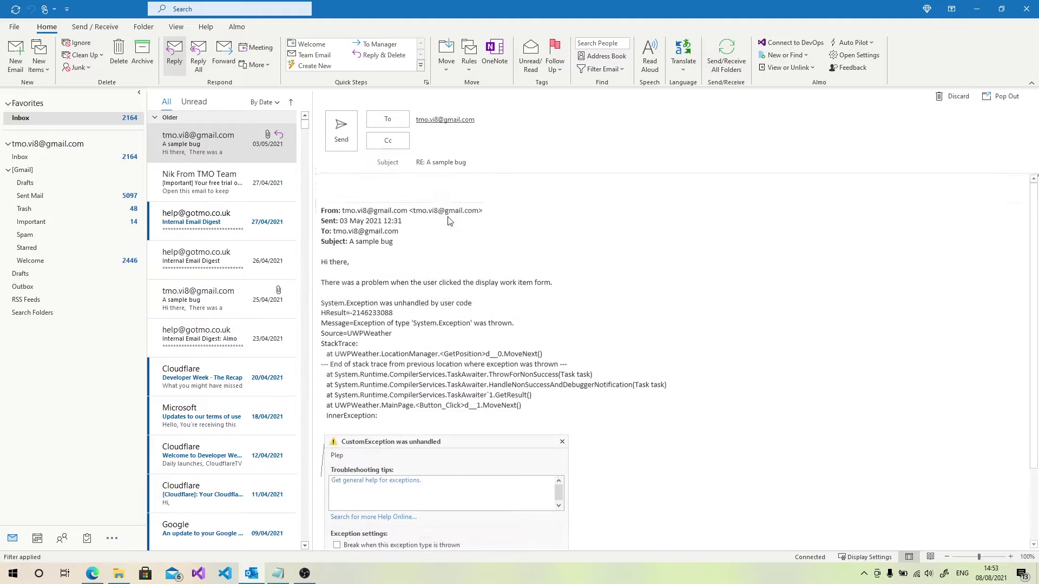
{"action": "type", "text": "This is a repl"}
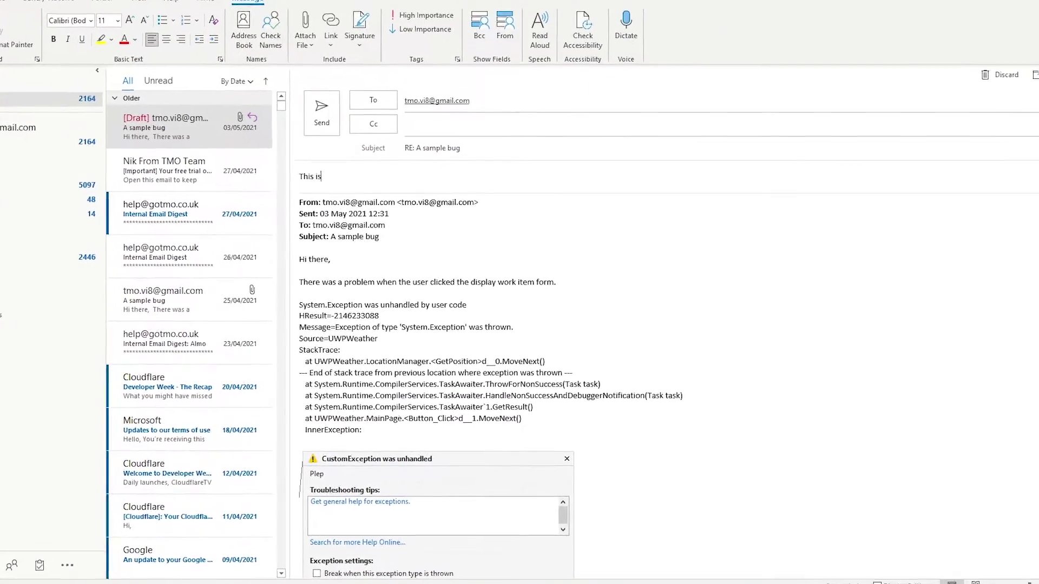
{"action": "type", "text": "y"}
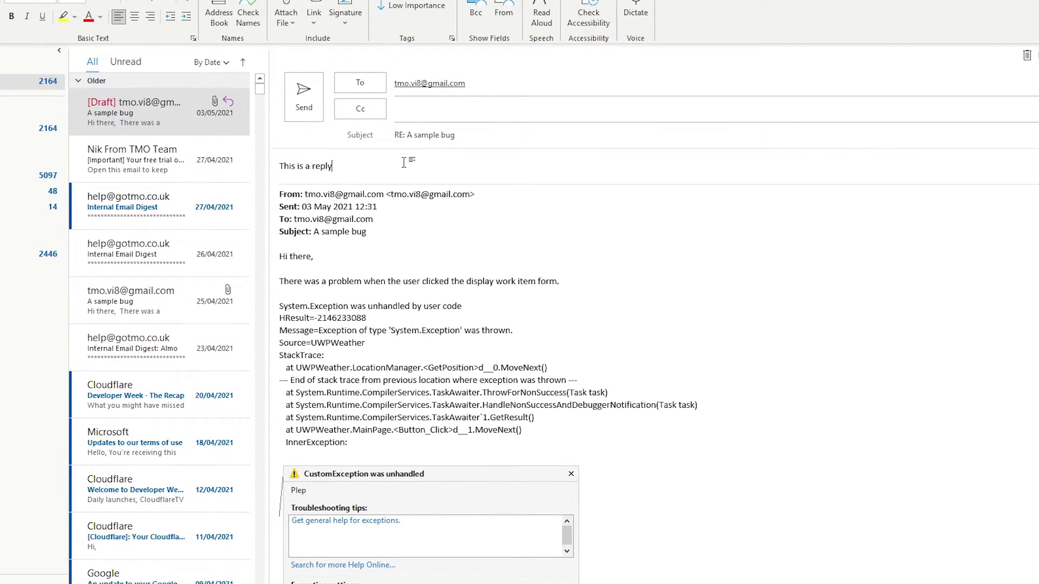
{"action": "key", "text": "ctrl+Return"}
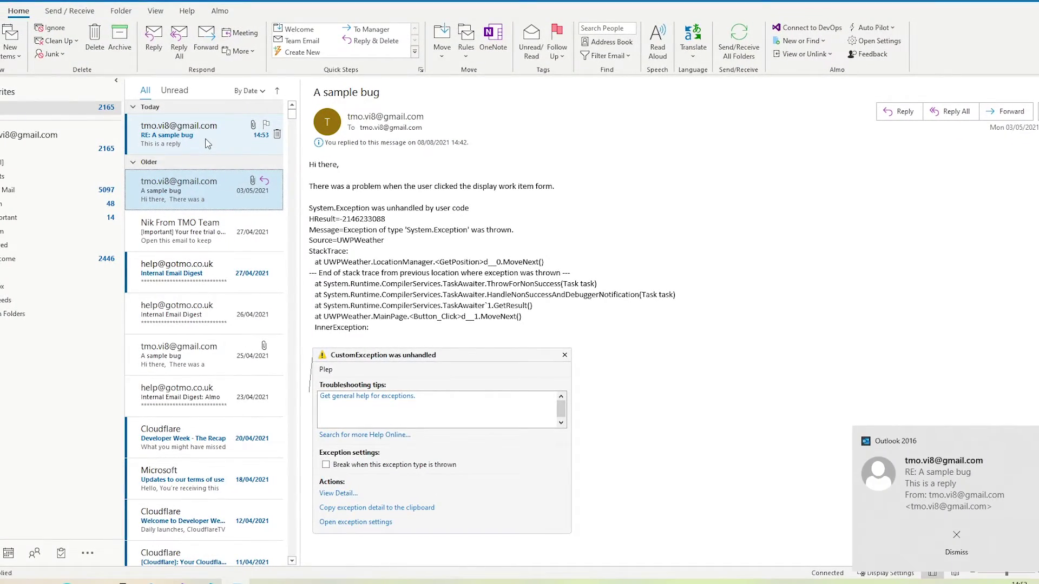
- Open the received "RE: A sample bug" reply and check which work item is linked to it
{"action": "left_click", "coordinate": [207, 143]}
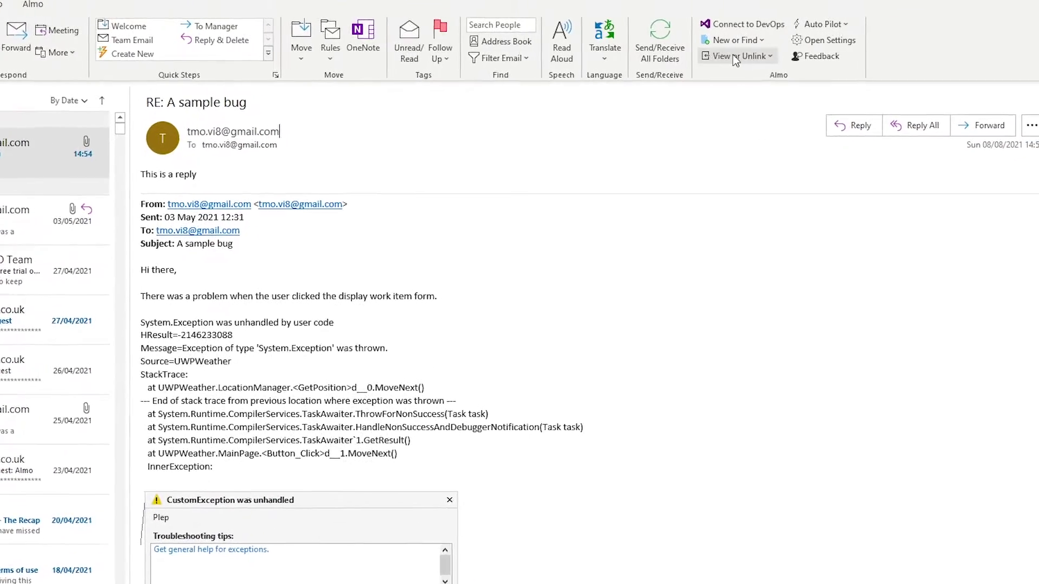
{"action": "left_click", "coordinate": [716, 56]}
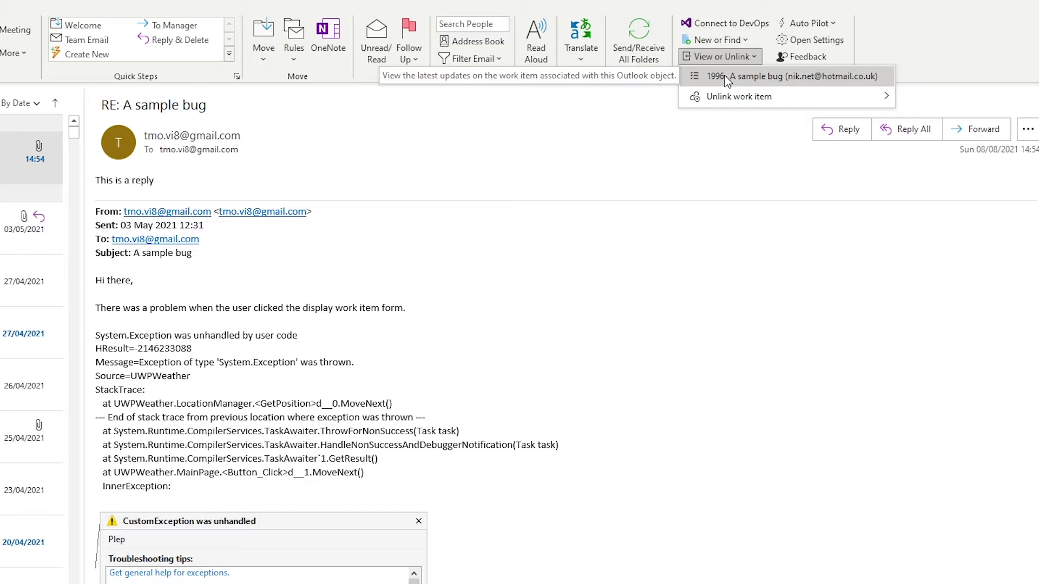
{"action": "left_click", "coordinate": [623, 233]}
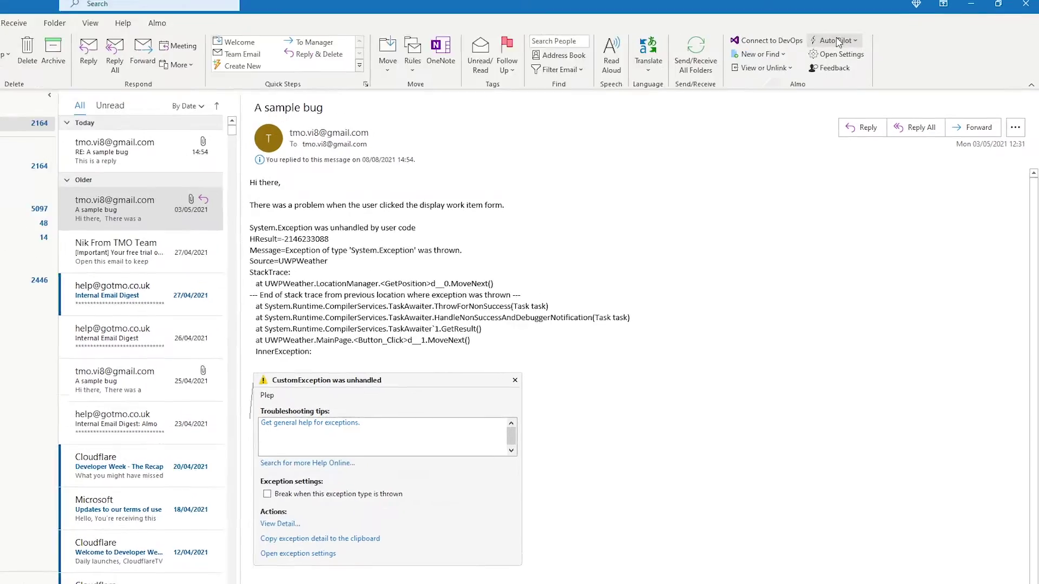
- Start a new Auto Pilot rule named "A new rule" that creates a work item using Custom Bug Template
{"action": "left_click", "coordinate": [838, 42]}
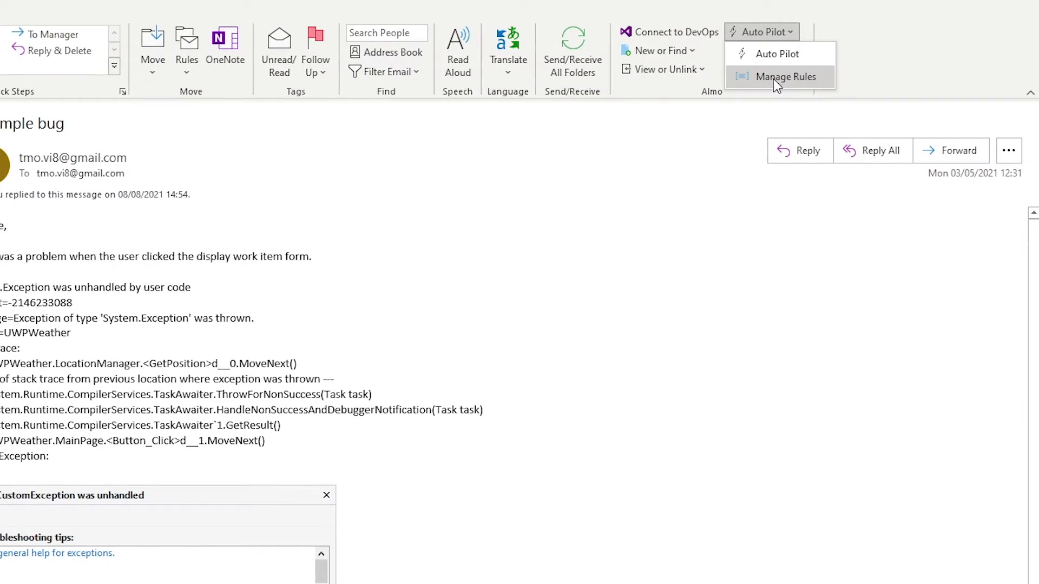
{"action": "left_click", "coordinate": [774, 79]}
{"action": "left_click", "coordinate": [74, 120]}
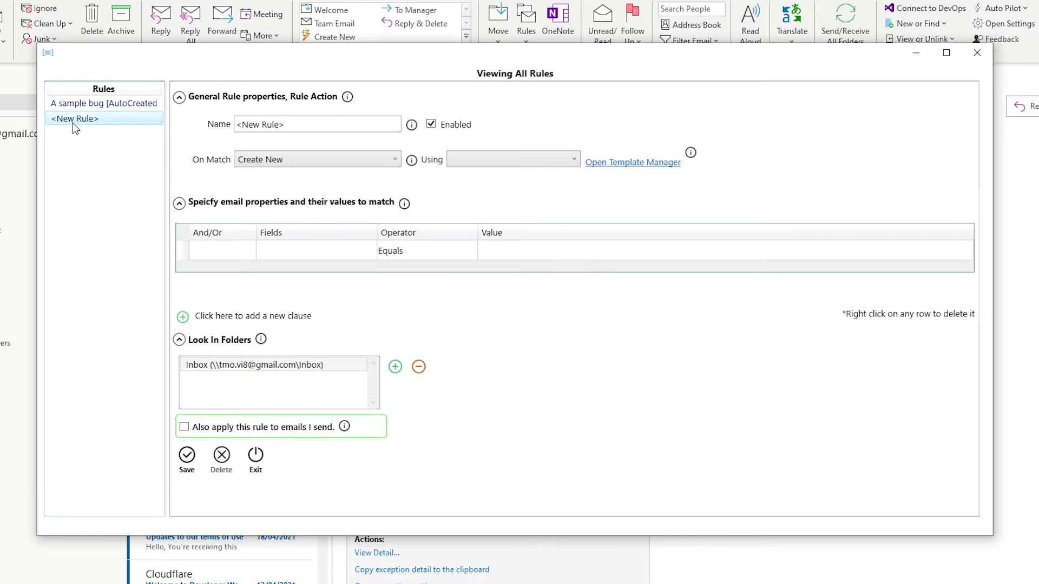
{"action": "left_click", "coordinate": [276, 124]}
{"action": "type", "text": "A n"}
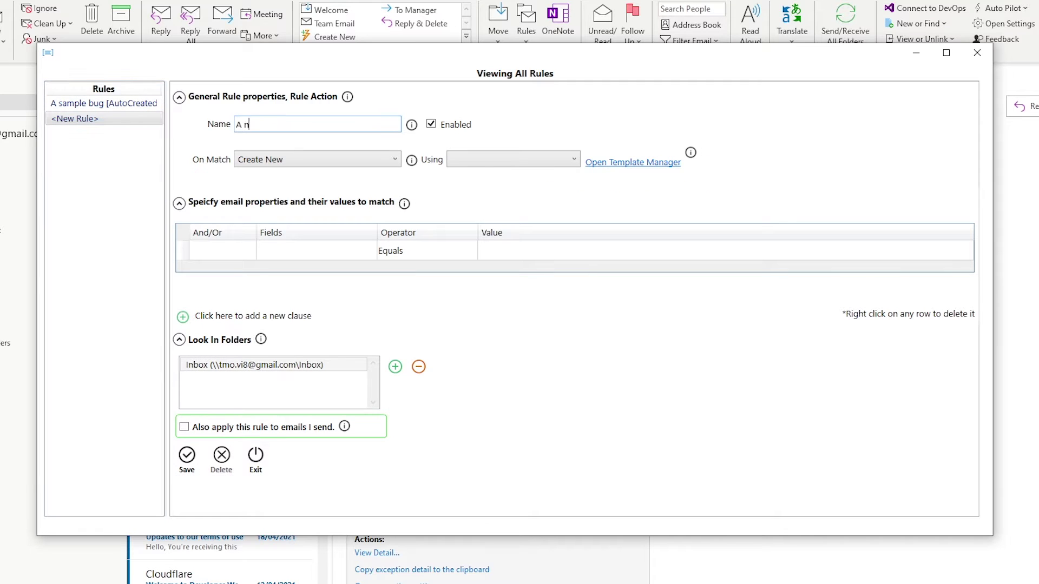
{"action": "type", "text": "ew rule"}
{"action": "left_click", "coordinate": [488, 159]}
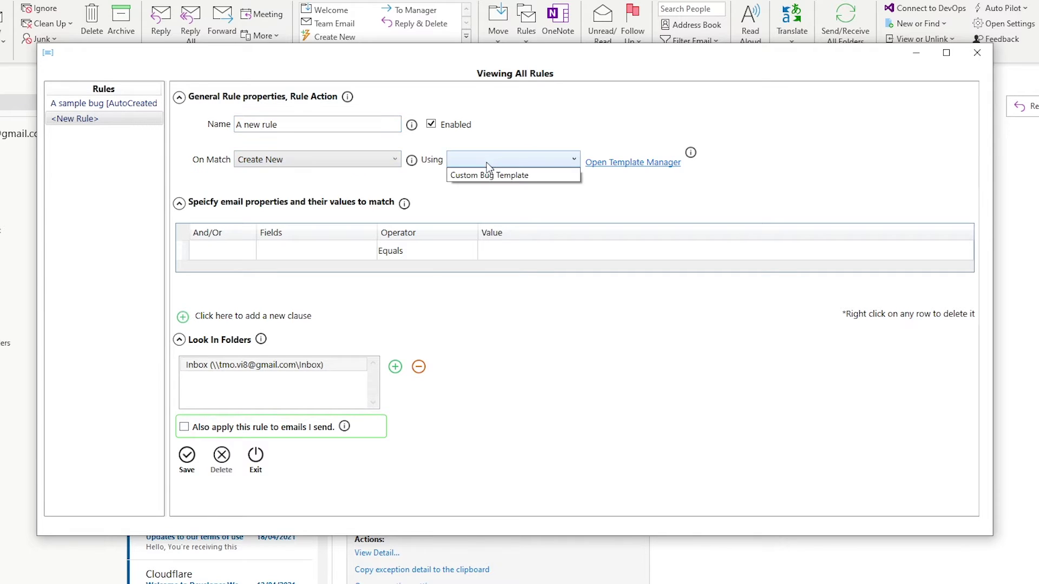
{"action": "left_click", "coordinate": [487, 177]}
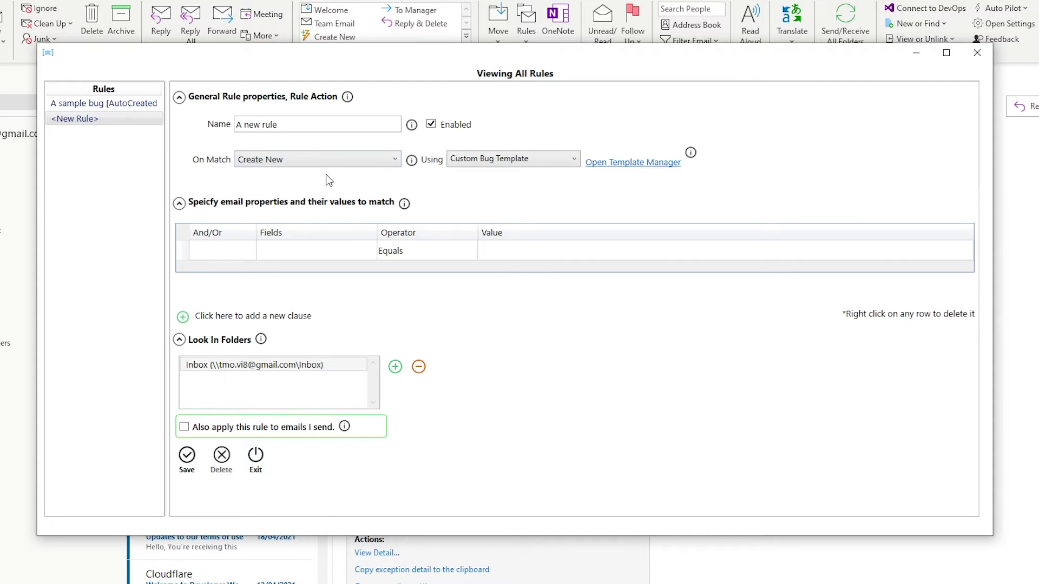
{"action": "left_click", "coordinate": [332, 162]}
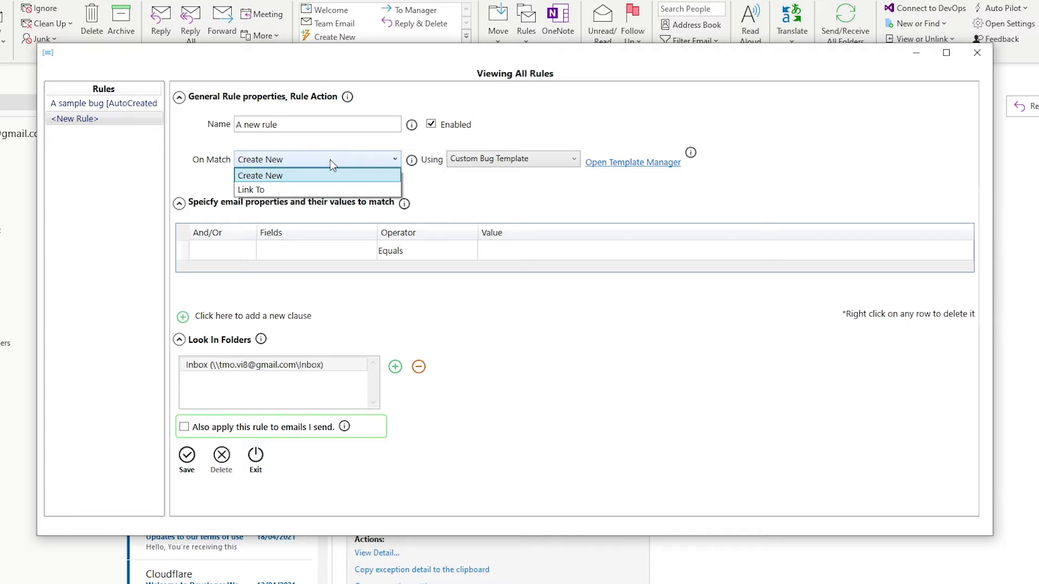
{"action": "left_click", "coordinate": [340, 187]}
{"action": "left_click", "coordinate": [518, 160]}
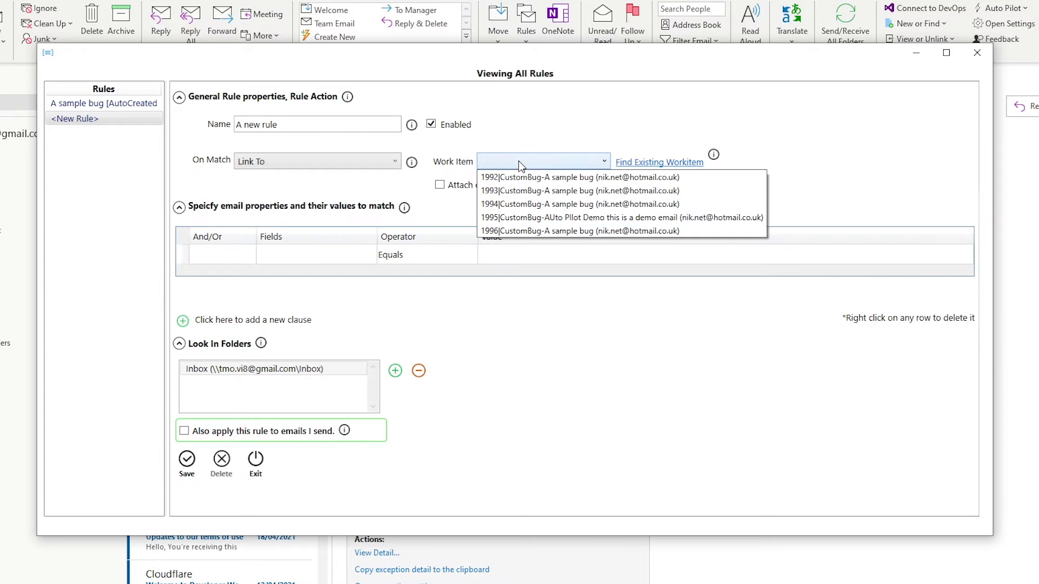
{"action": "left_click", "coordinate": [694, 111]}
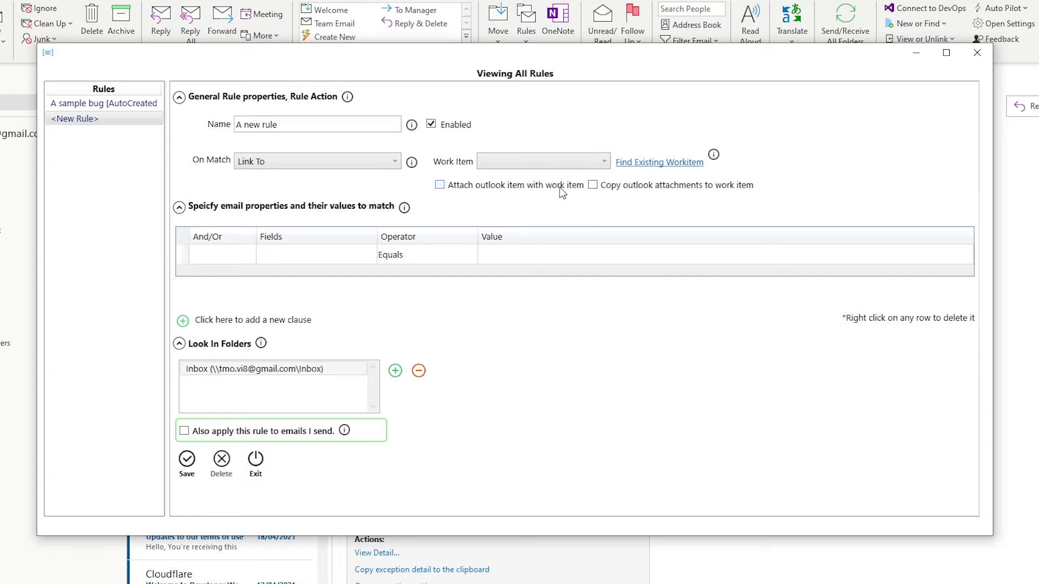
{"action": "left_click", "coordinate": [667, 170]}
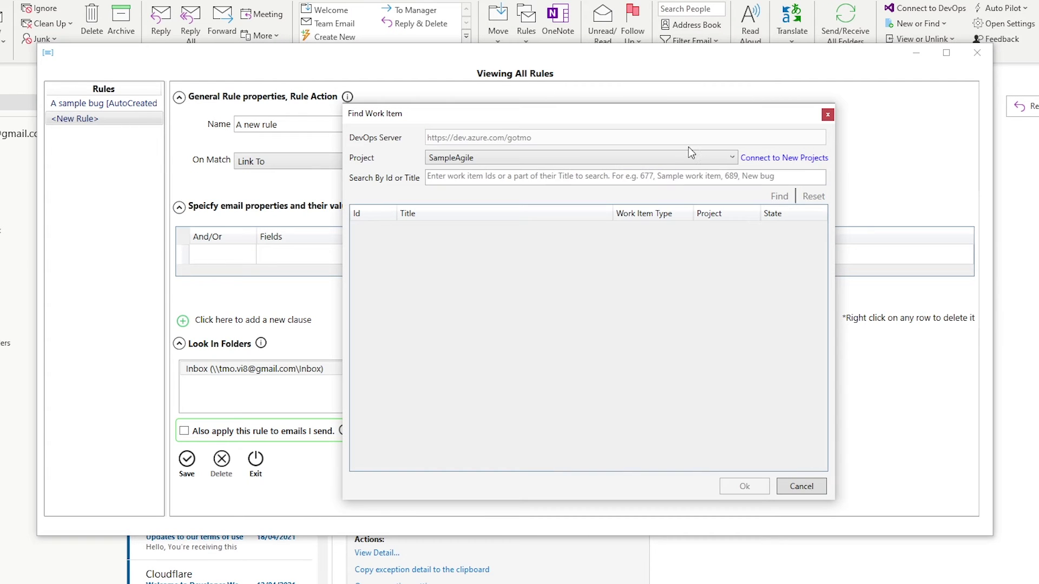
{"action": "left_click_drag", "start_coordinate": [513, 113], "coordinate": [509, 102]}
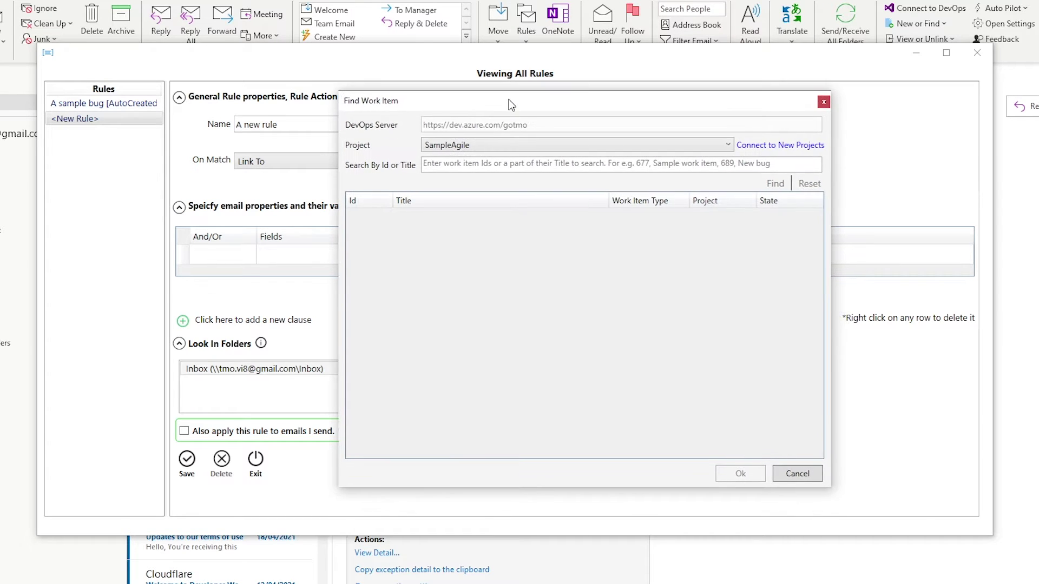
{"action": "left_click", "coordinate": [798, 474]}
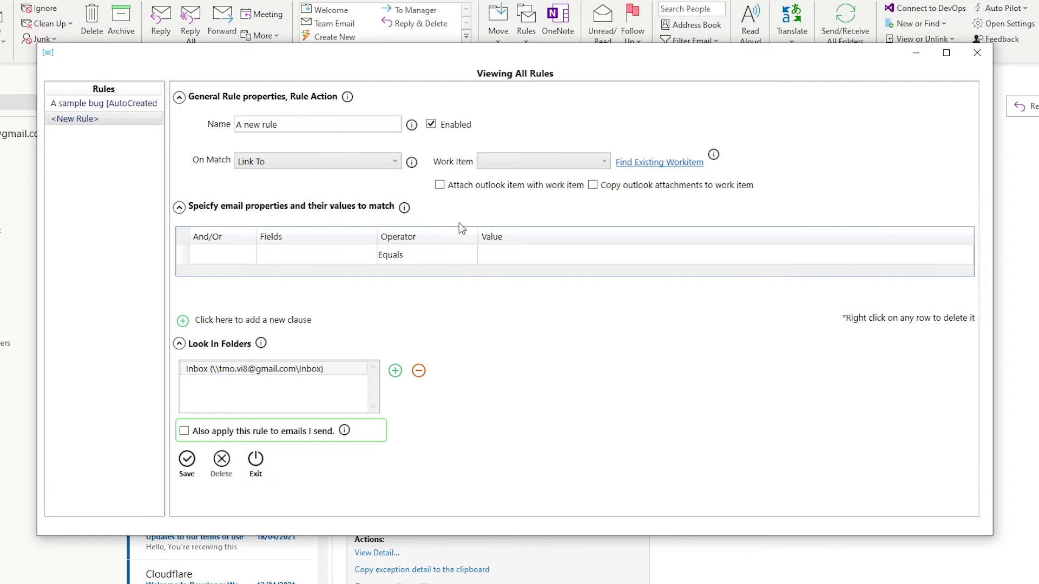
{"action": "left_click", "coordinate": [384, 164]}
{"action": "left_click", "coordinate": [381, 177]}
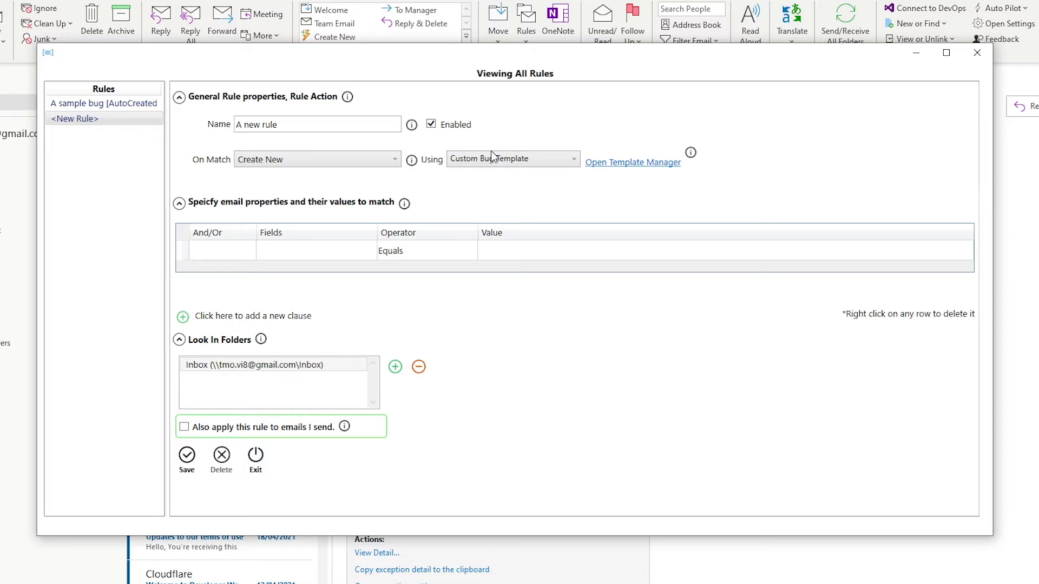
- Set the rule's email condition to the Subject field with the Contains operator
{"action": "left_click", "coordinate": [326, 250]}
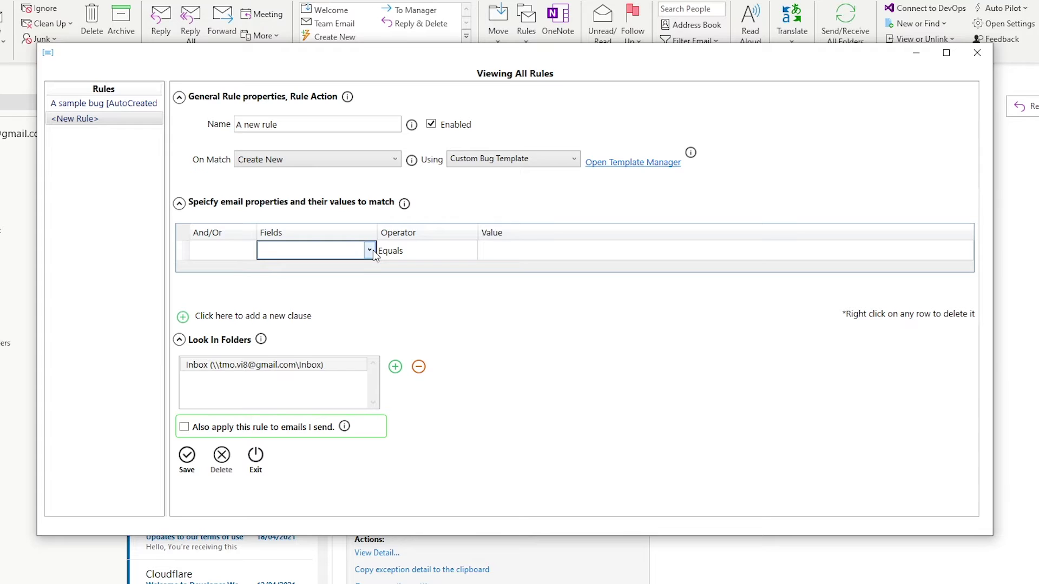
{"action": "left_click", "coordinate": [370, 250]}
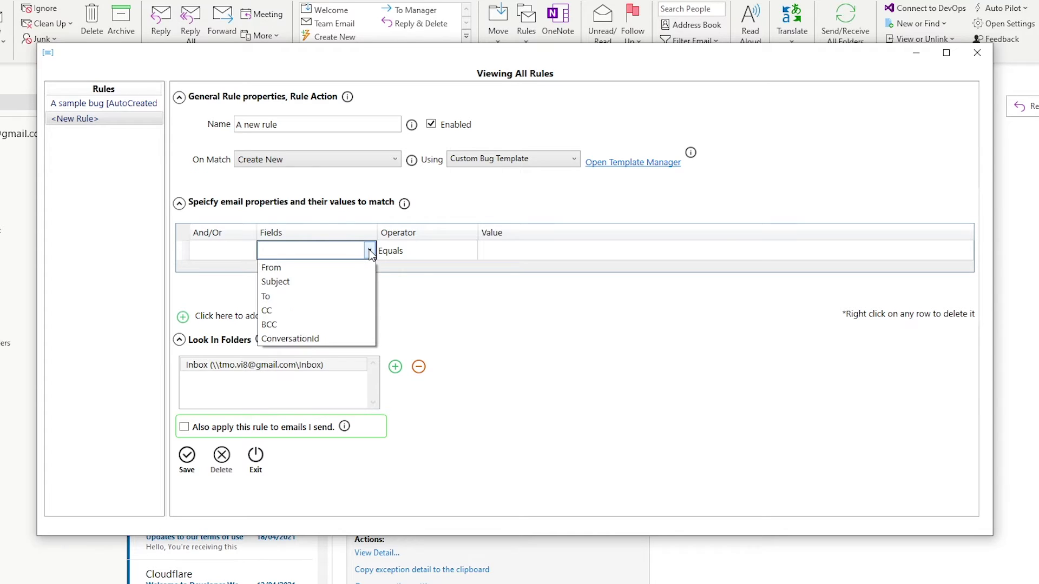
{"action": "left_click", "coordinate": [346, 285]}
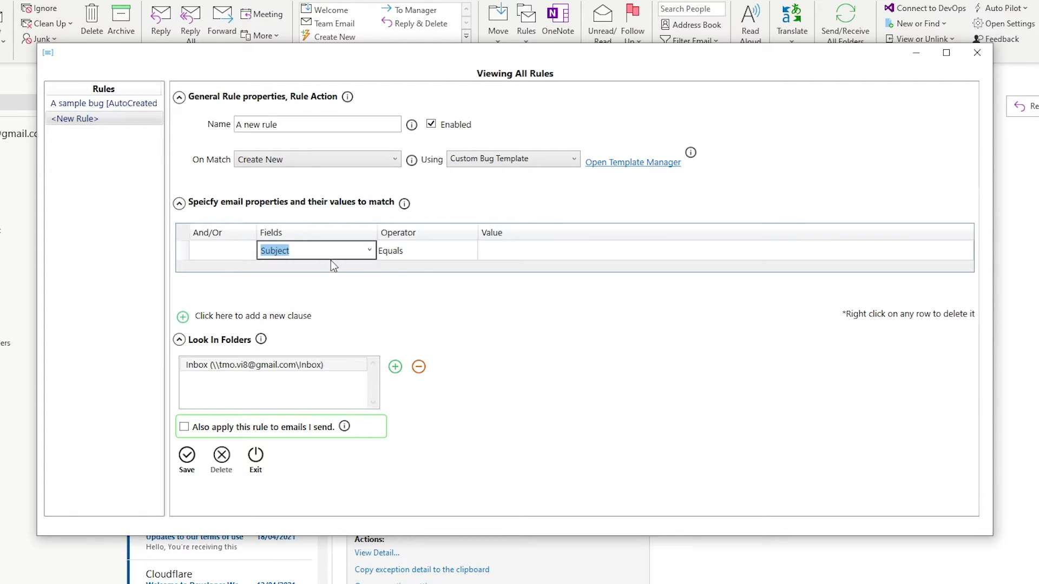
{"action": "left_click", "coordinate": [470, 250]}
{"action": "left_click", "coordinate": [471, 250]}
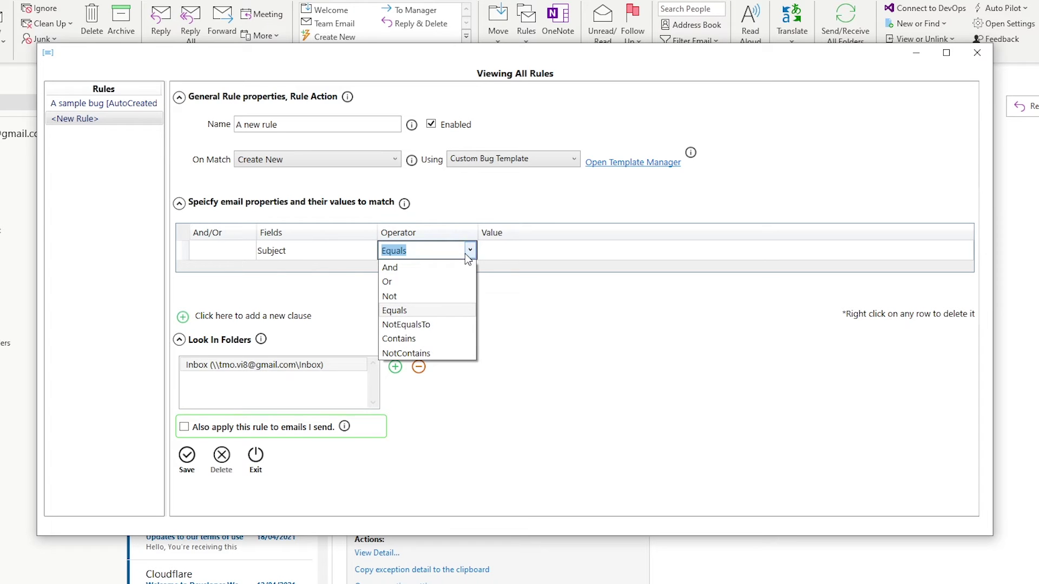
{"action": "left_click", "coordinate": [433, 339]}
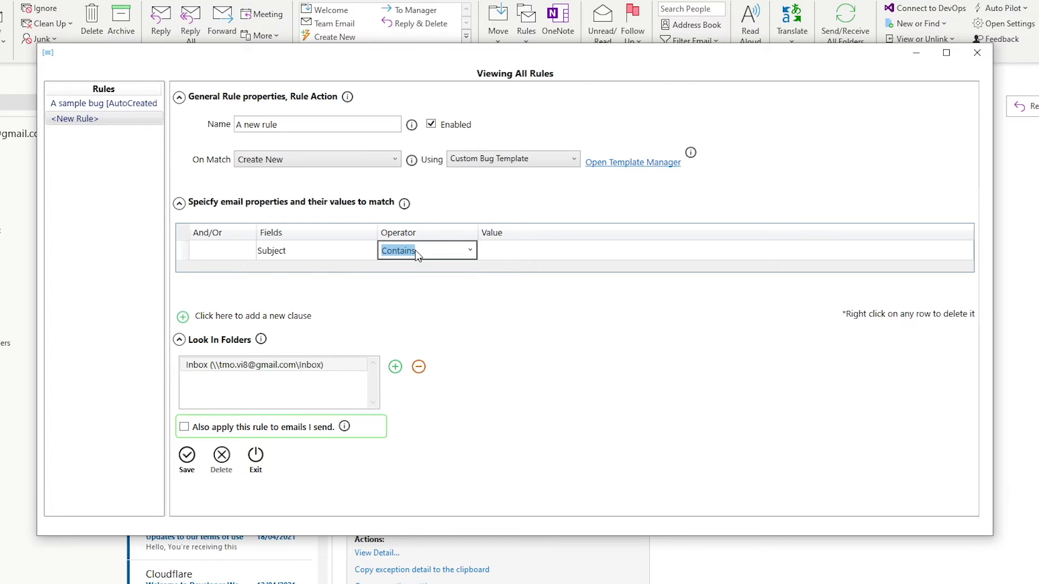
- Set the Subject condition's value to "demo" and save the rule for the Inbox folder
{"action": "left_click", "coordinate": [533, 246]}
{"action": "type", "text": "A sample bug"}
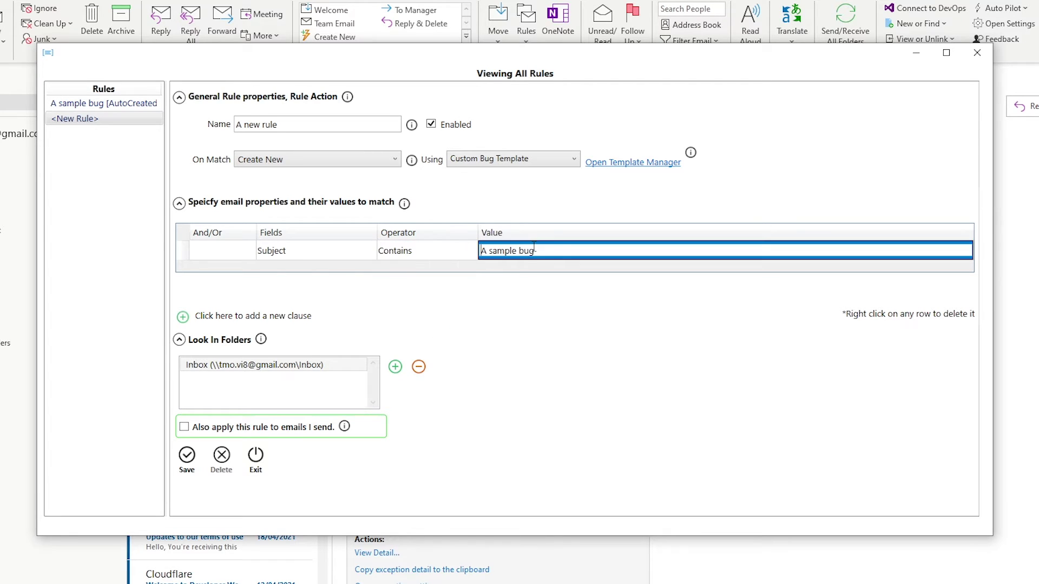
{"action": "key", "text": "Return"}
{"action": "left_click", "coordinate": [526, 251]}
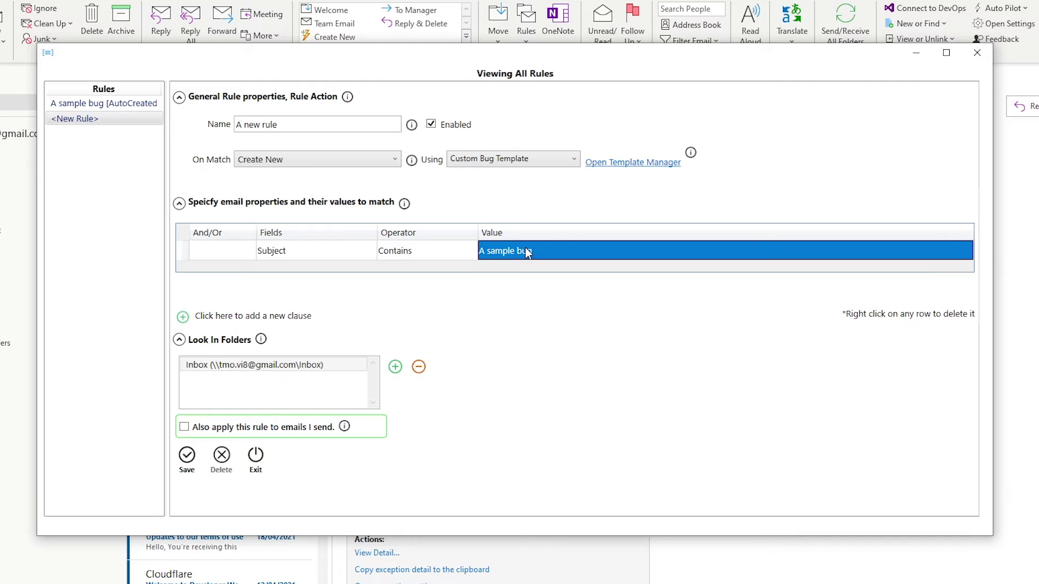
{"action": "left_click", "coordinate": [554, 249]}
{"action": "left_click_drag", "start_coordinate": [554, 248], "coordinate": [489, 265]}
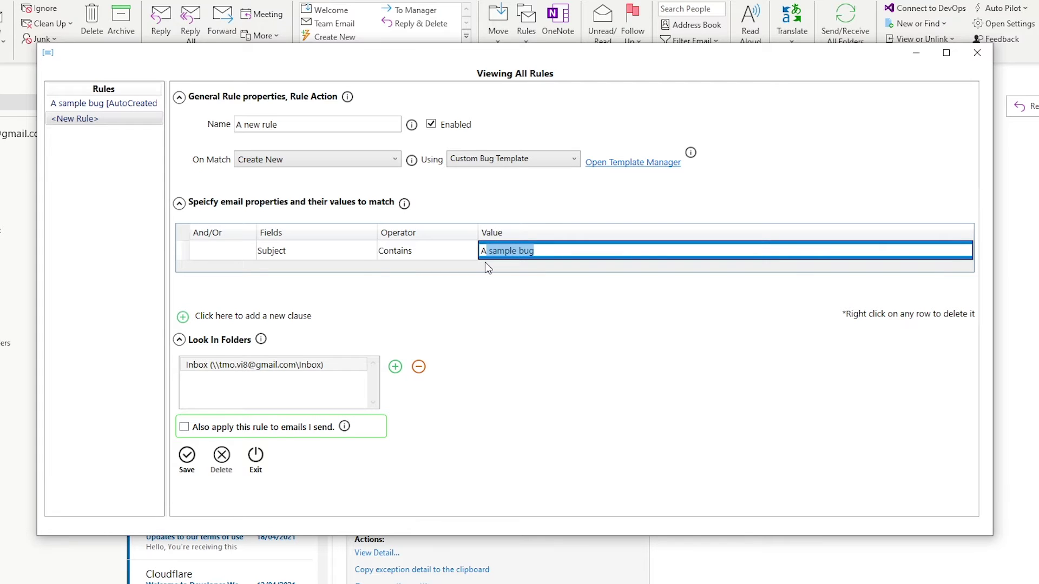
{"action": "key", "text": "BackSpace"}
{"action": "left_click", "coordinate": [504, 330]}
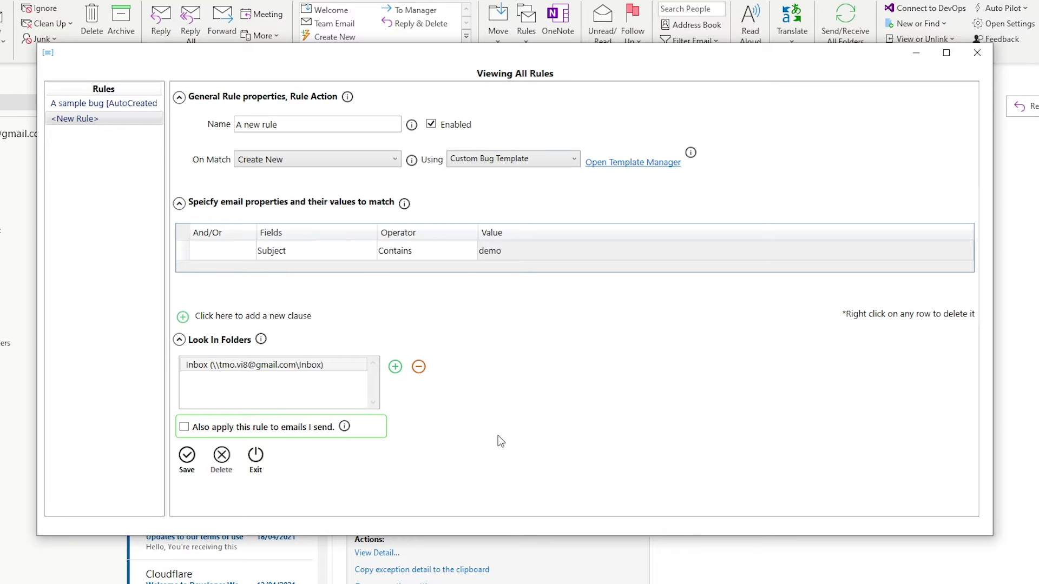
{"action": "left_click", "coordinate": [274, 367]}
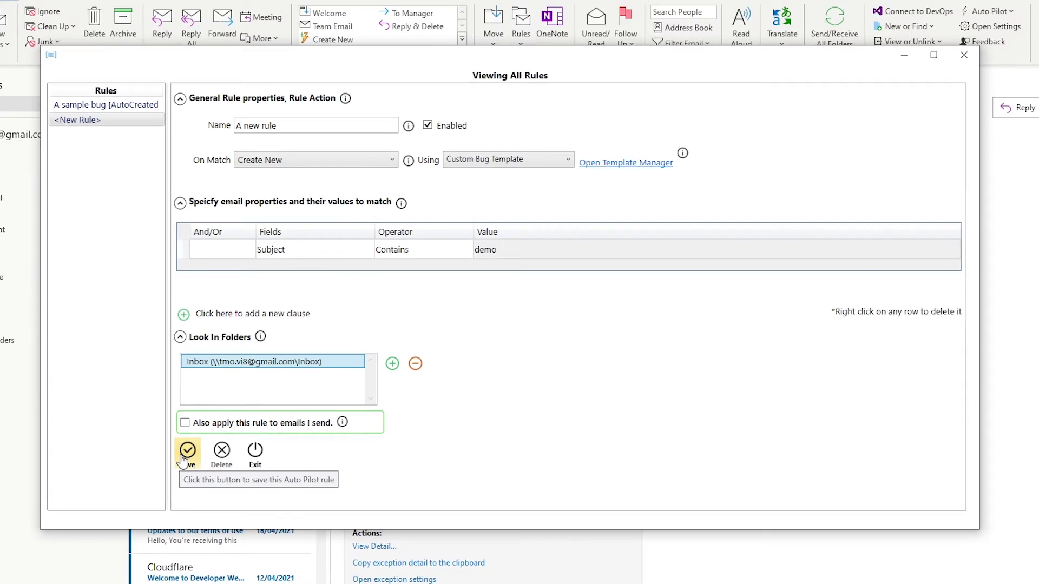
{"action": "left_click", "coordinate": [184, 459]}
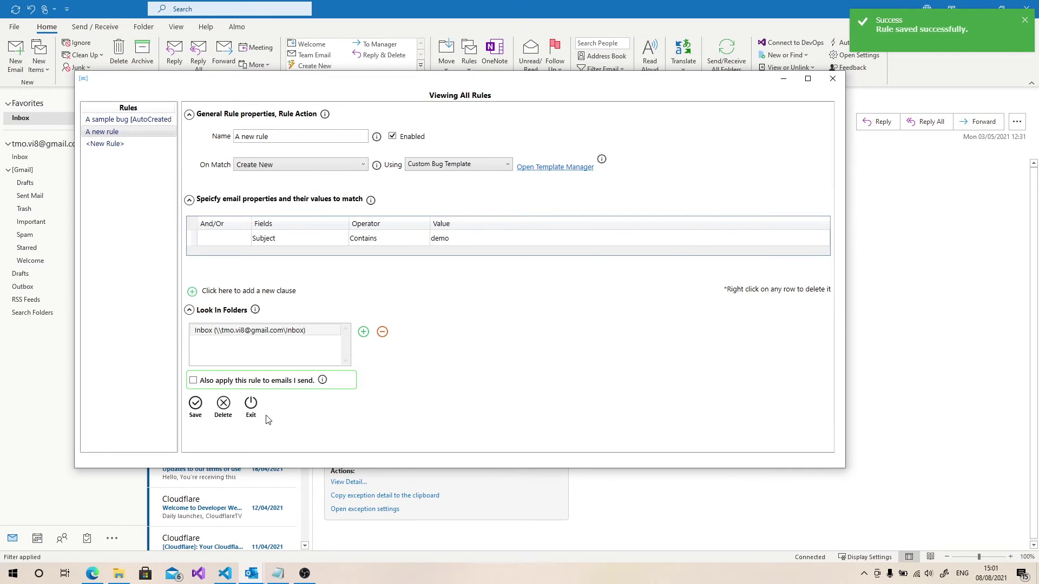
- Close the rules window and start a new email addressed to the mailbox's own email address
{"action": "left_click", "coordinate": [252, 406]}
{"action": "left_click", "coordinate": [22, 57]}
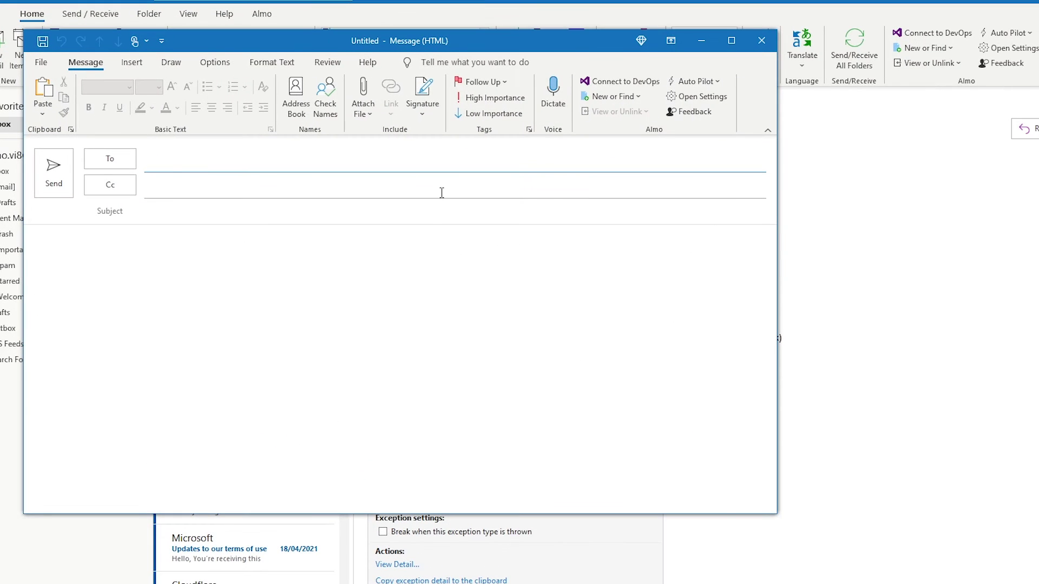
{"action": "type", "text": "tmo"}
{"action": "key", "text": "Return"}
{"action": "key", "text": "Tab"}
{"action": "key", "text": "Tab"}
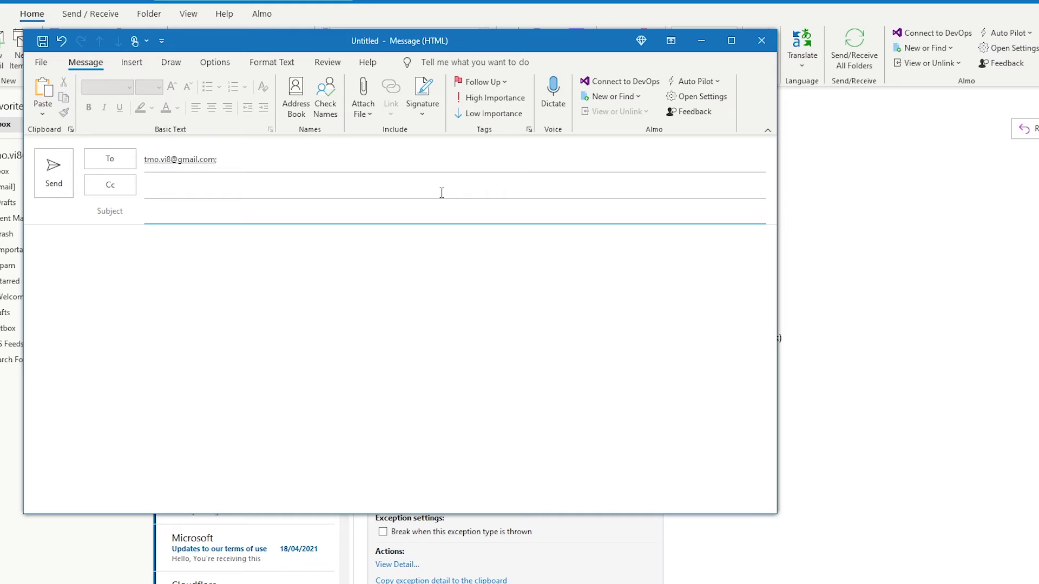
- Give the email the subject "this is an demo email" and the body "Some body here", and send it
{"action": "type", "text": "this is an demo email"}
{"action": "key", "text": "Tab"}
{"action": "type", "text": "Soe"}
{"action": "key", "text": "BackSpace"}
{"action": "type", "text": "me bo"}
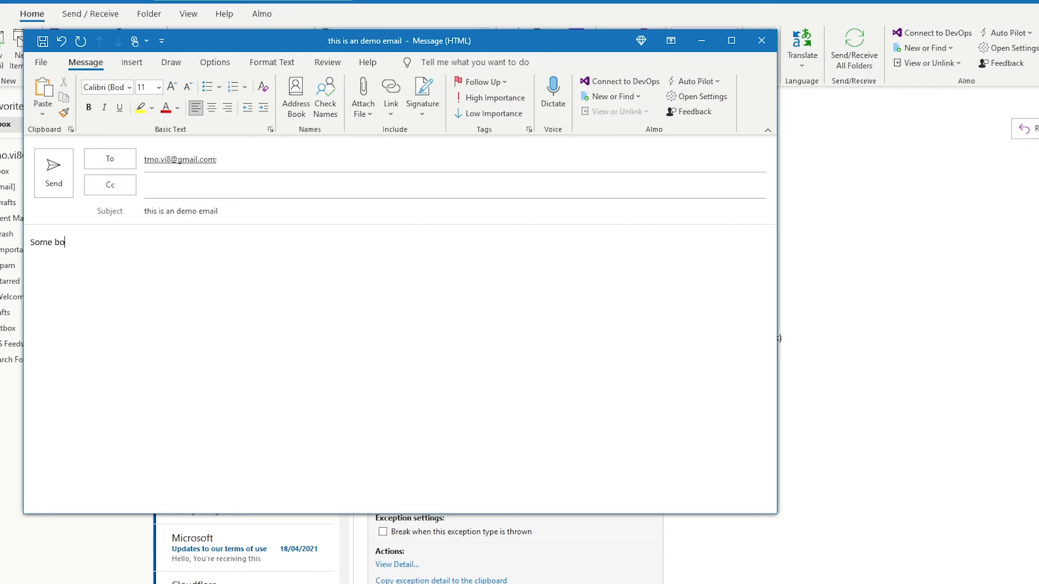
{"action": "type", "text": "dy here"}
{"action": "key", "text": "alt+s"}
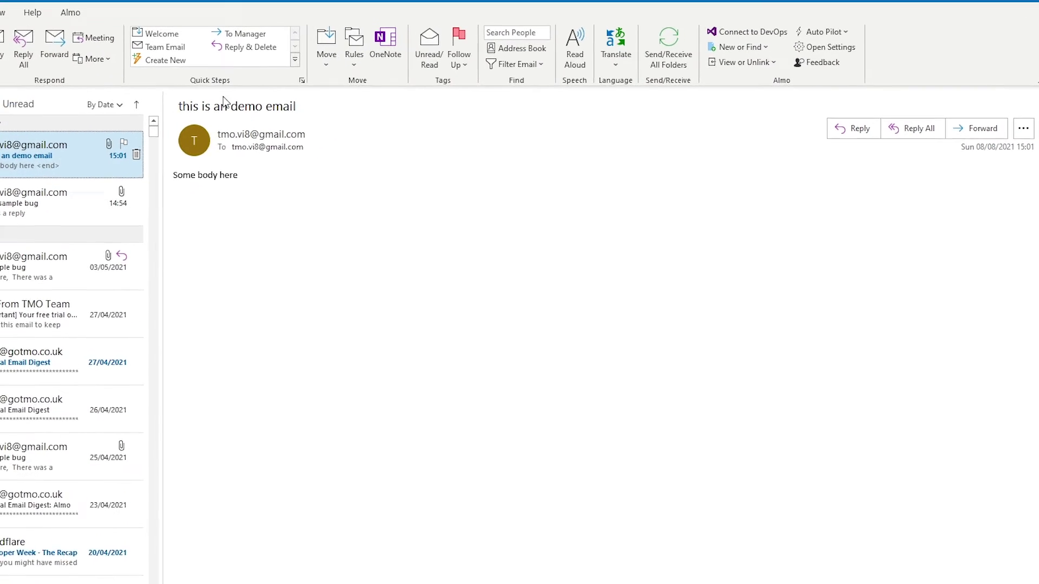
- Open the work item linked to the received "this is an demo email" message to view its details
{"action": "left_click", "coordinate": [735, 57]}
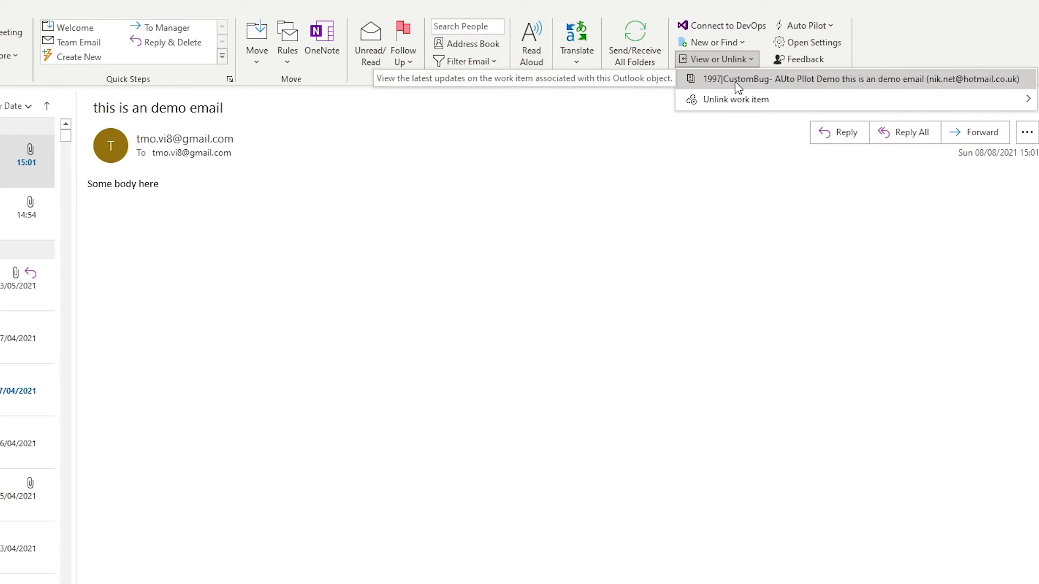
{"action": "left_click", "coordinate": [738, 79]}
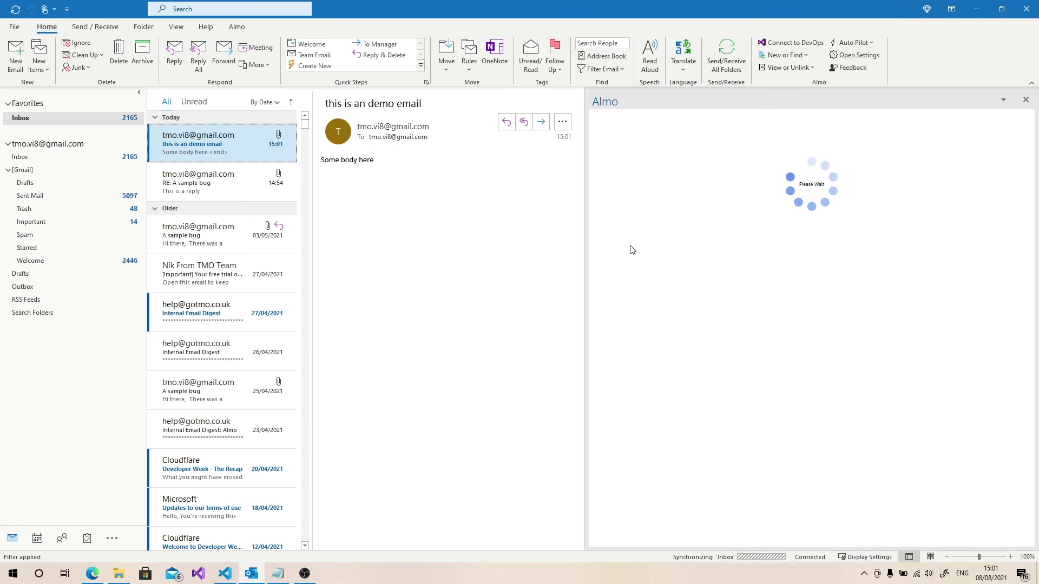
- Reopen the Auto Pilot rule manager and view the settings of "A new rule"
{"action": "left_click", "coordinate": [863, 43]}
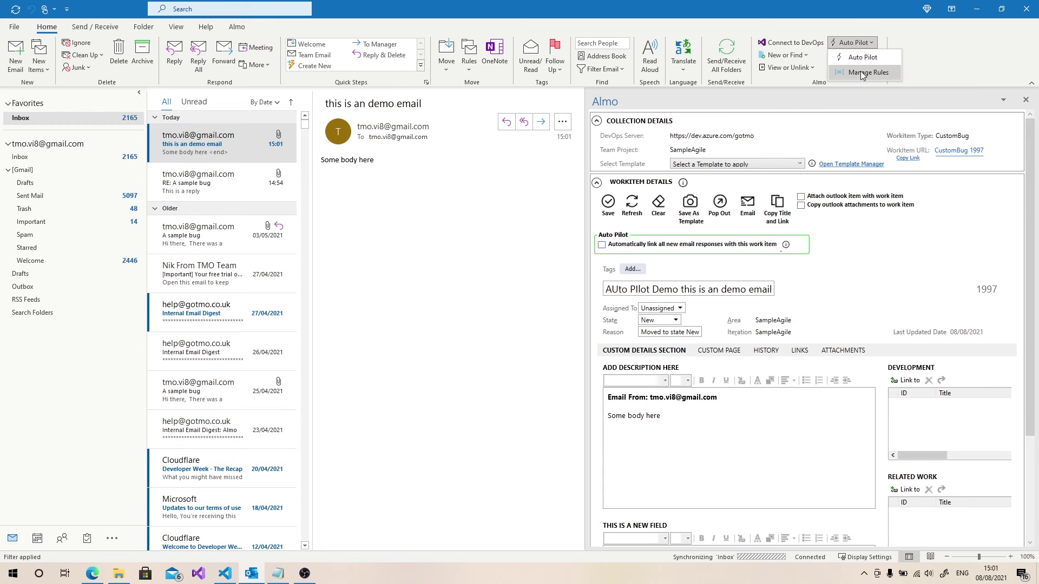
{"action": "left_click", "coordinate": [863, 72]}
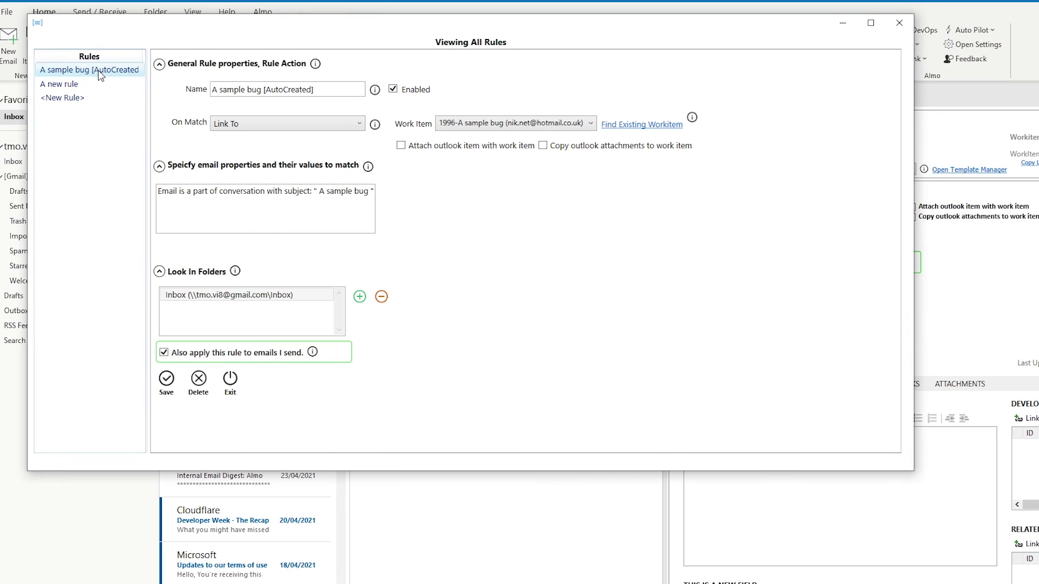
{"action": "left_click", "coordinate": [59, 84]}
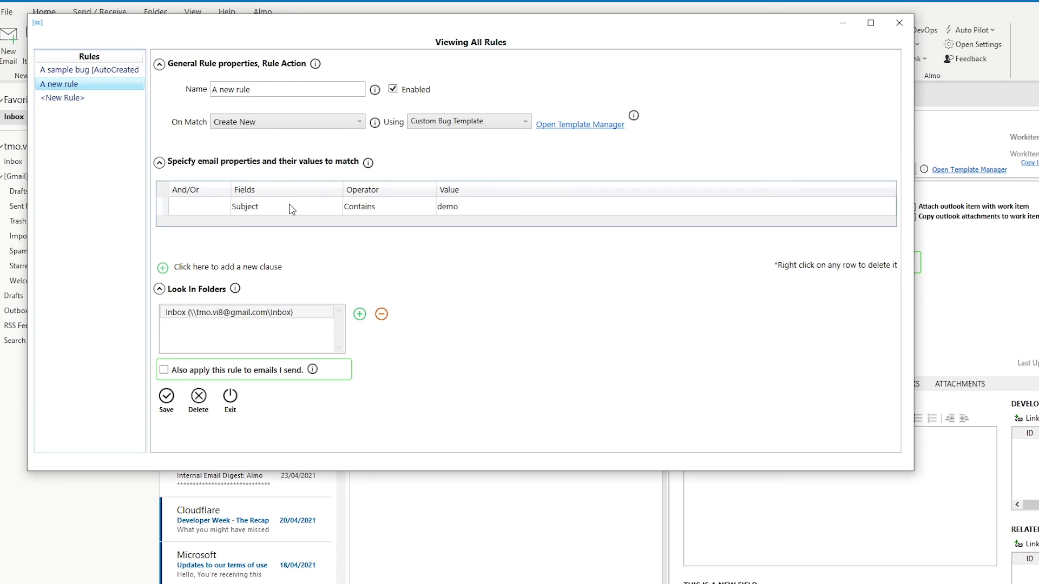
- Add a second clause joined with Or to "A new rule" and look through its available email fields without choosing one
{"action": "left_click", "coordinate": [285, 207]}
{"action": "left_click", "coordinate": [224, 263]}
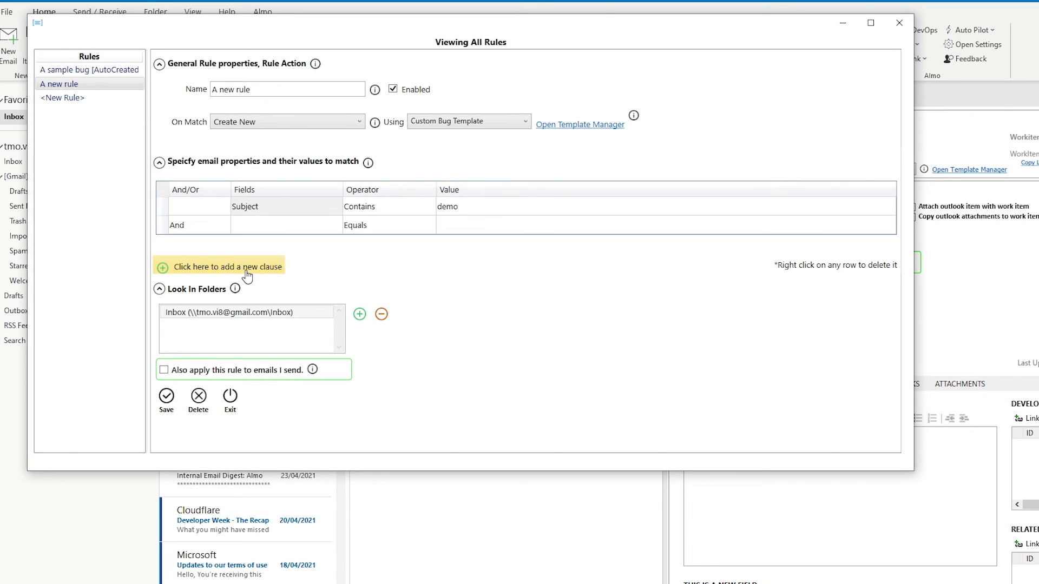
{"action": "left_click", "coordinate": [223, 226]}
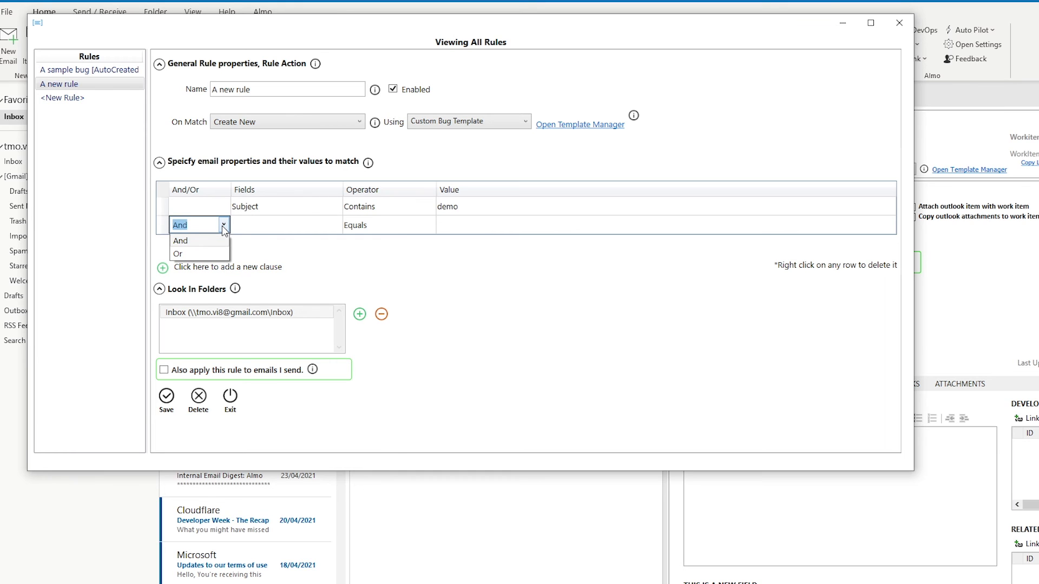
{"action": "left_click", "coordinate": [177, 254]}
{"action": "left_click", "coordinate": [289, 224]}
{"action": "left_click", "coordinate": [319, 221]}
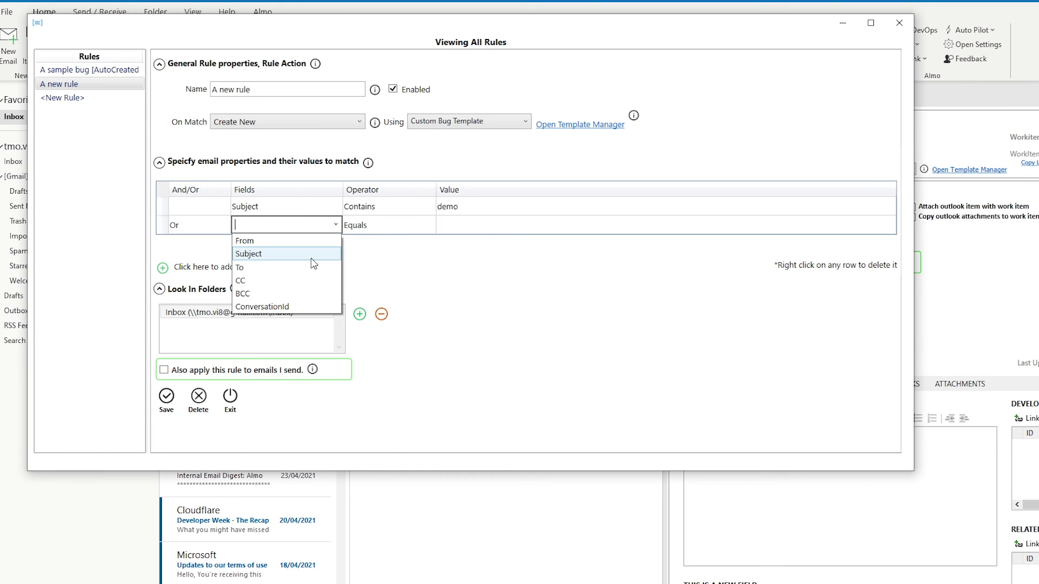
{"action": "left_click", "coordinate": [473, 267]}
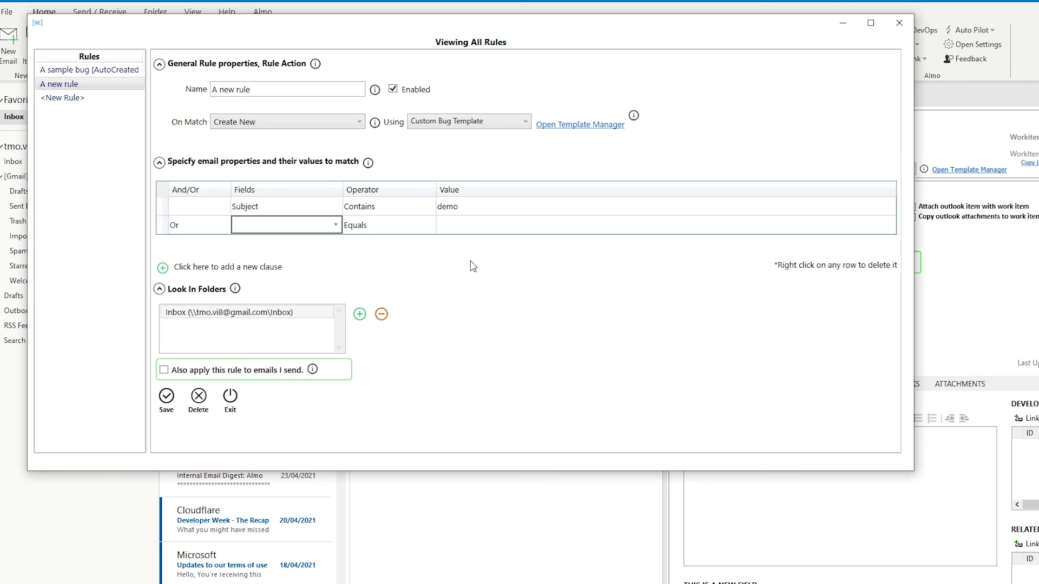
- Review the auto-created "A sample bug" rule and close the rules window without saving
{"action": "left_click", "coordinate": [115, 76]}
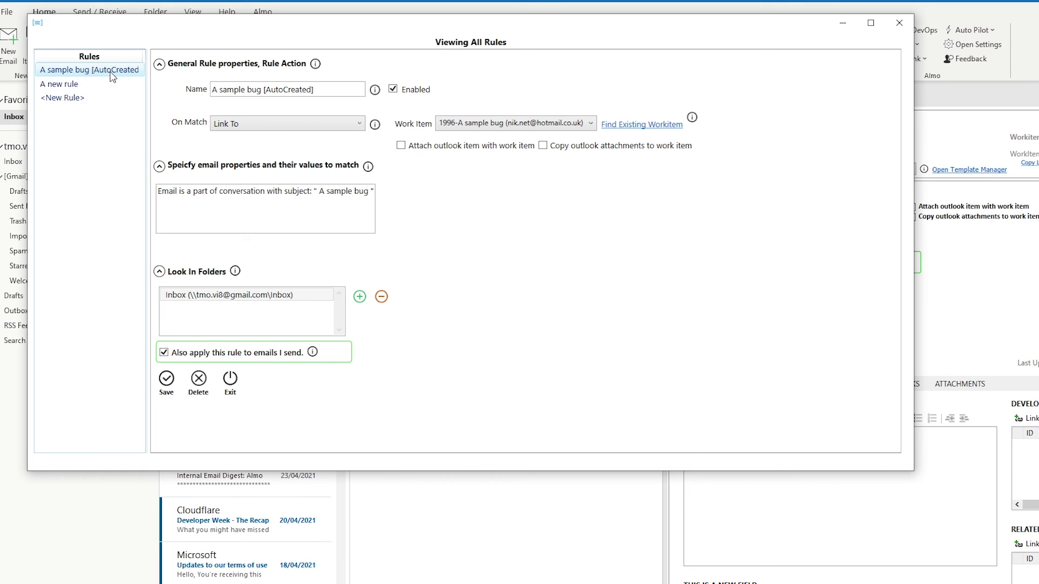
{"action": "left_click", "coordinate": [230, 381]}
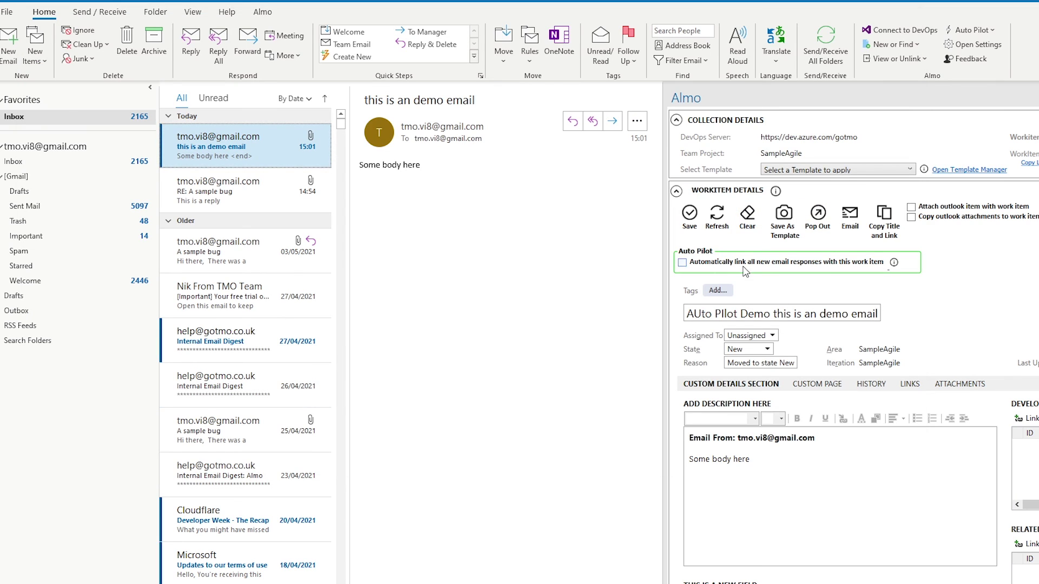